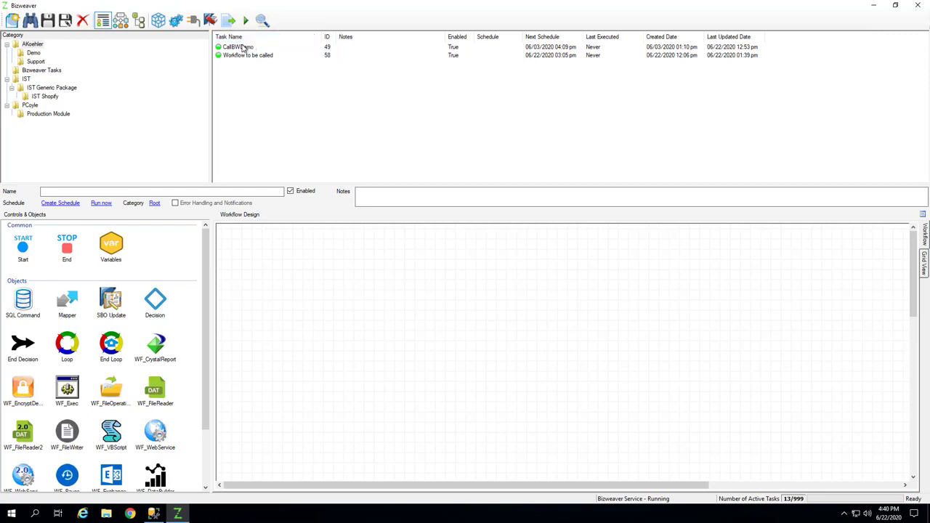
# Open the CallBWDemo task and look over its workflow, repositioning the End and web service client objects
pyautogui.click(243, 47)
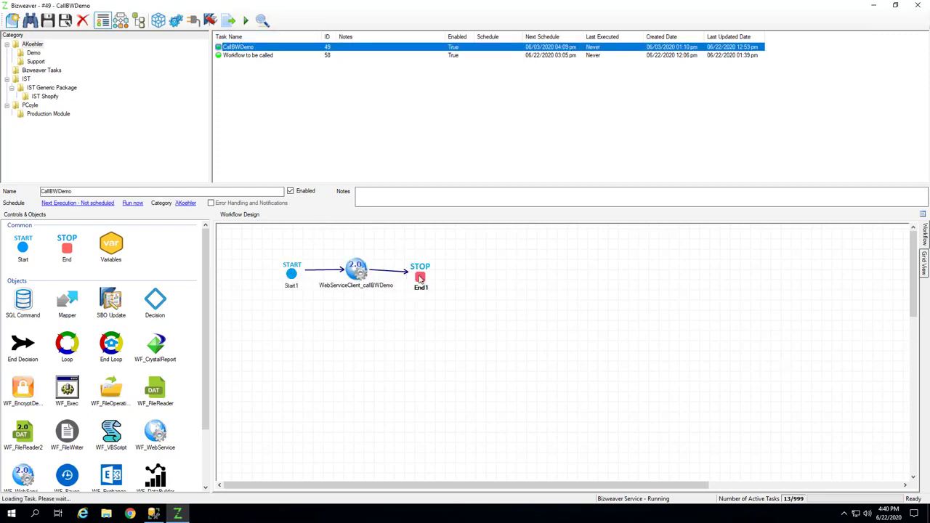
pyautogui.moveTo(420, 278); pyautogui.dragTo(446, 274)
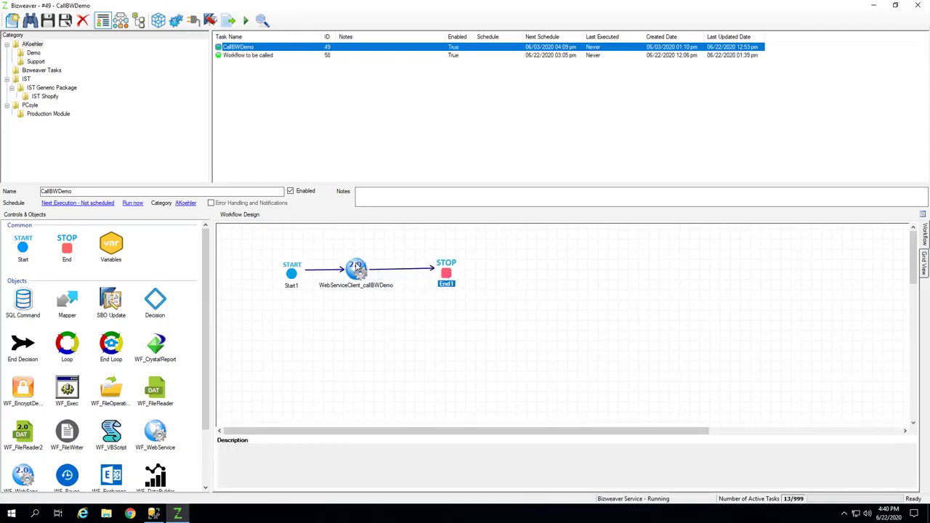
pyautogui.moveTo(356, 268); pyautogui.dragTo(384, 267)
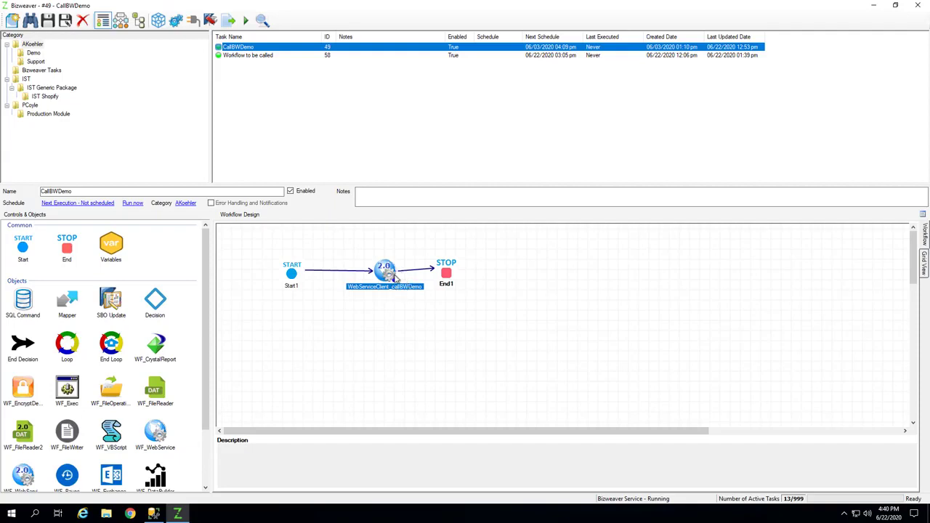
pyautogui.moveTo(386, 269); pyautogui.dragTo(367, 268)
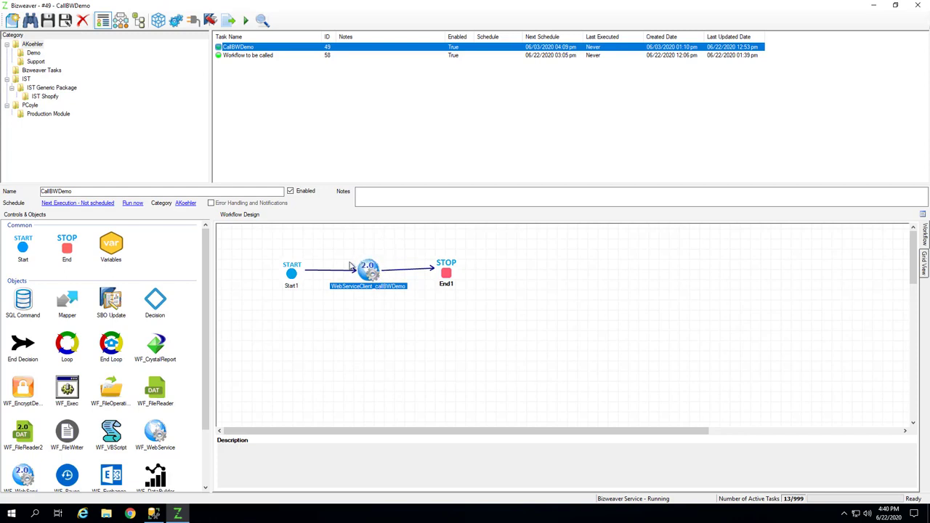
# Open the task "Workflow to be called" and examine its variables, SQL command and email objects
pyautogui.click(234, 57)
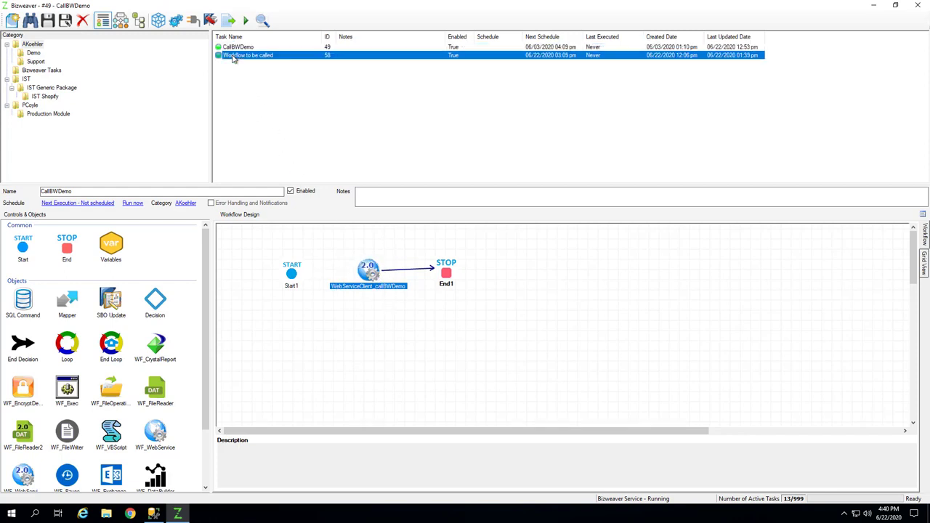
pyautogui.click(494, 288)
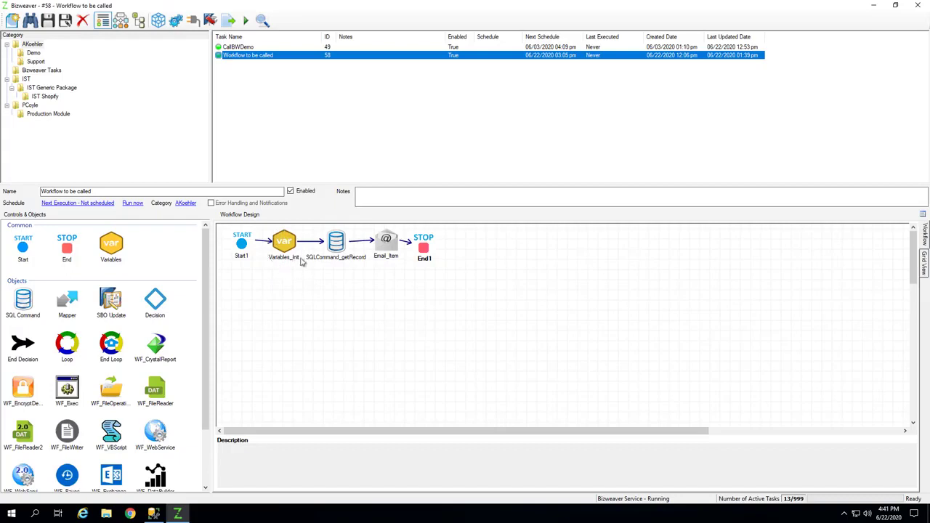
pyautogui.click(297, 245)
pyautogui.click(340, 242)
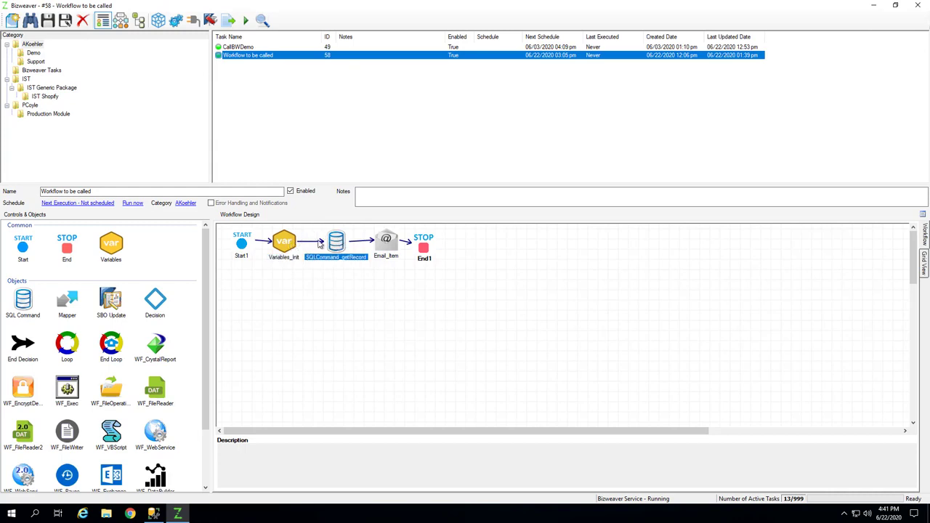
pyautogui.click(386, 246)
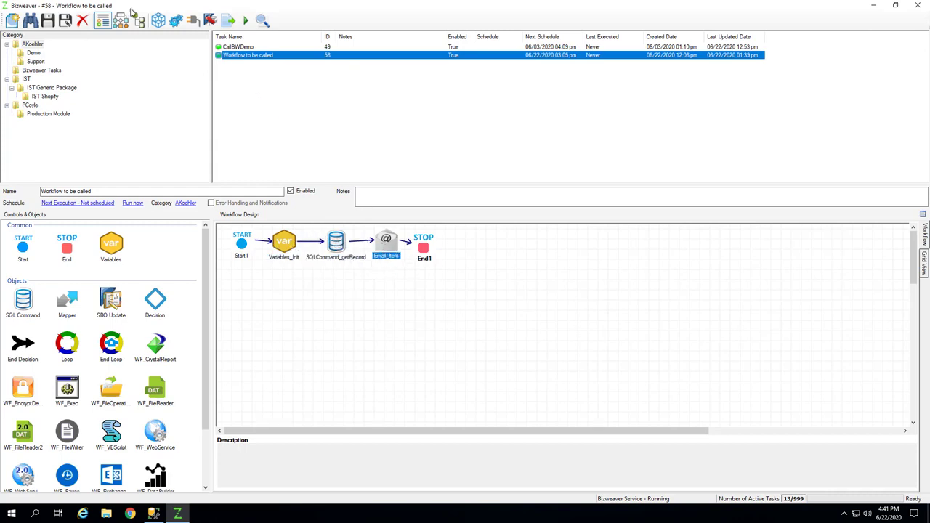
# Start a blank workflow and place a Start object and a 2.0 web service object on the canvas
pyautogui.click(30, 22)
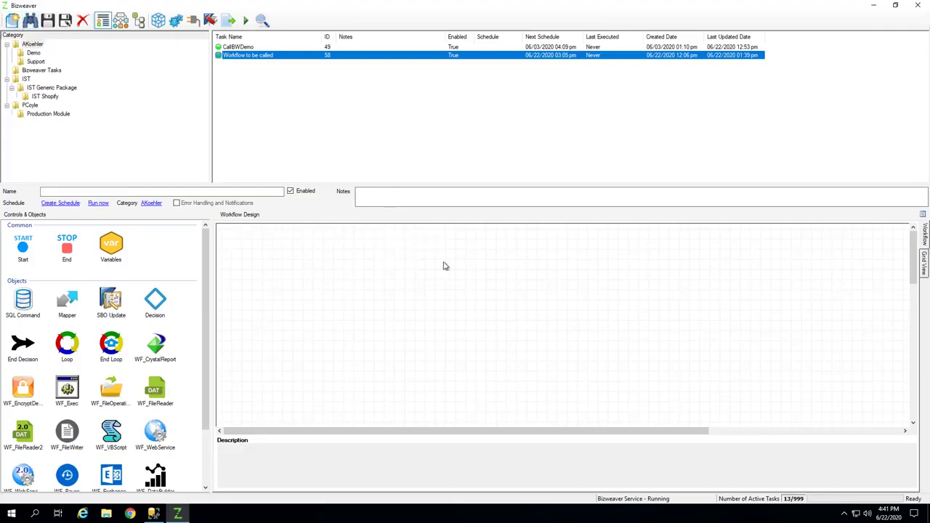
pyautogui.moveTo(24, 249); pyautogui.dragTo(238, 243)
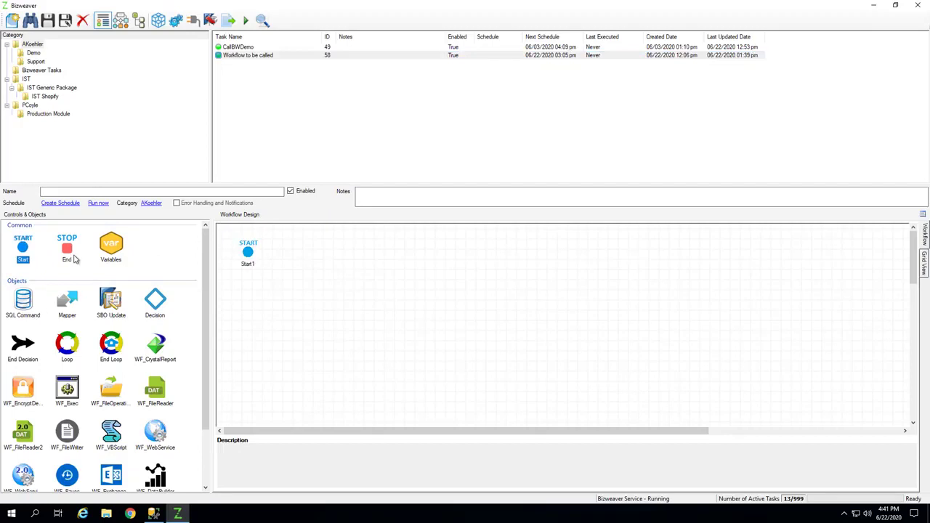
pyautogui.moveTo(23, 474); pyautogui.dragTo(302, 254)
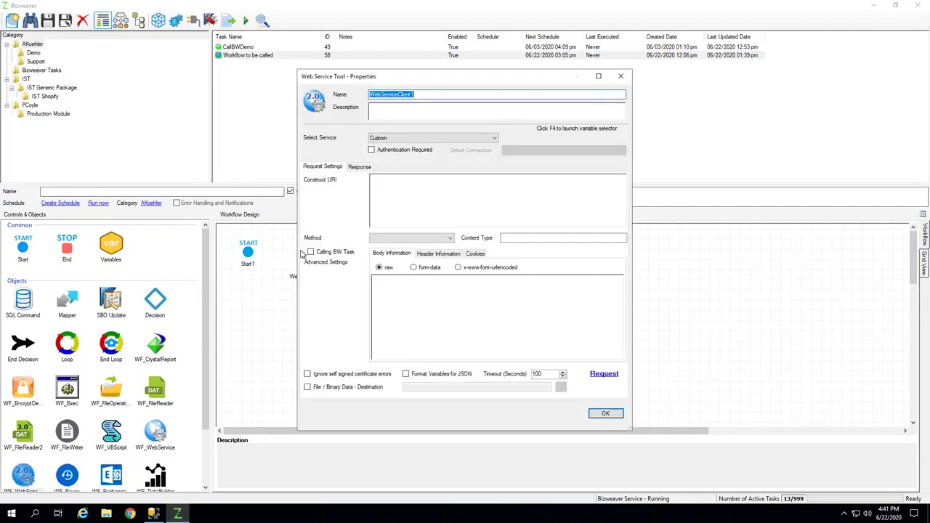
# Name the web service object WebServiceClient_callBizweaver and enable the Calling BW Task option
pyautogui.click(439, 95)
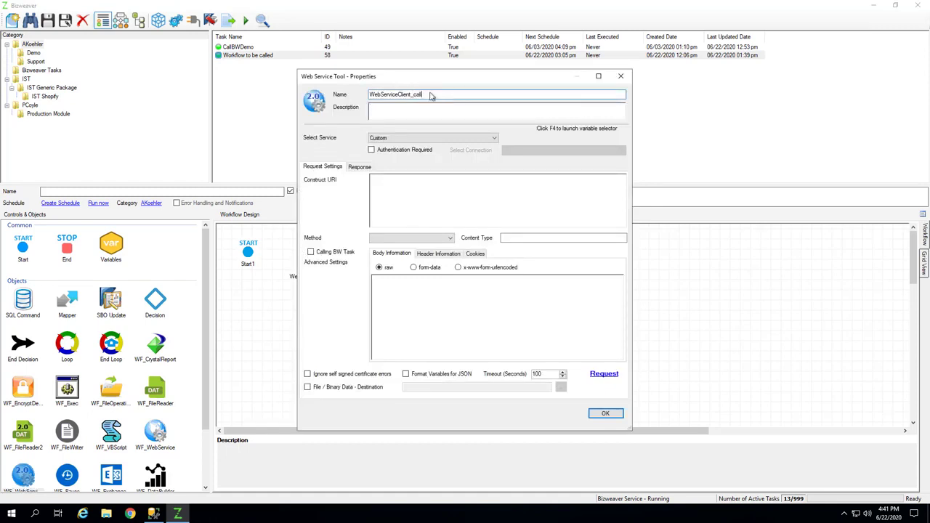
pyautogui.write('_callBizweaver')
pyautogui.click(310, 252)
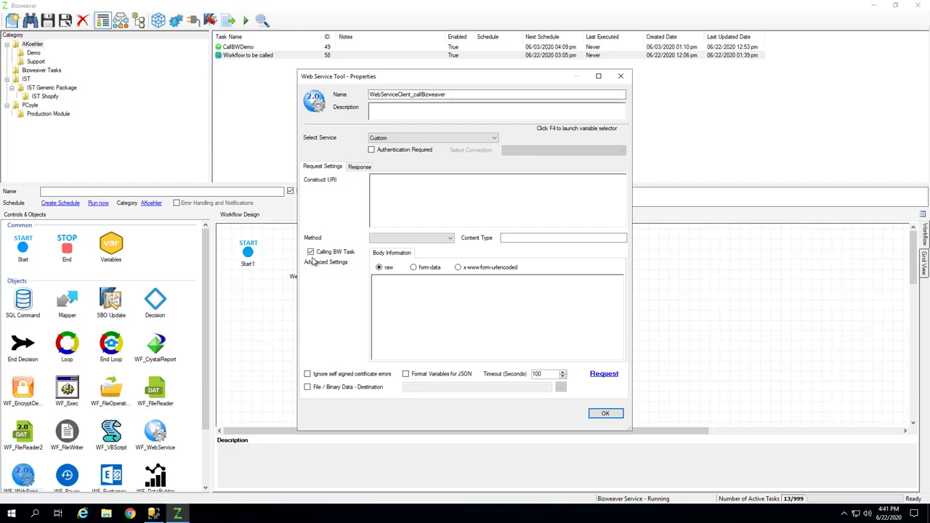
pyautogui.click(390, 196)
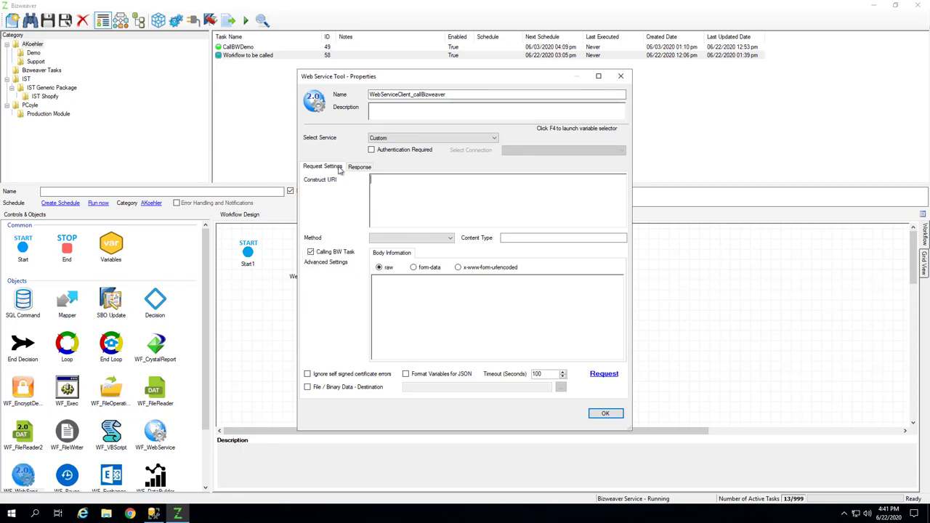
# Open Internet Information Services (IIS) Manager from the Windows administrative tools
pyautogui.click(19, 517)
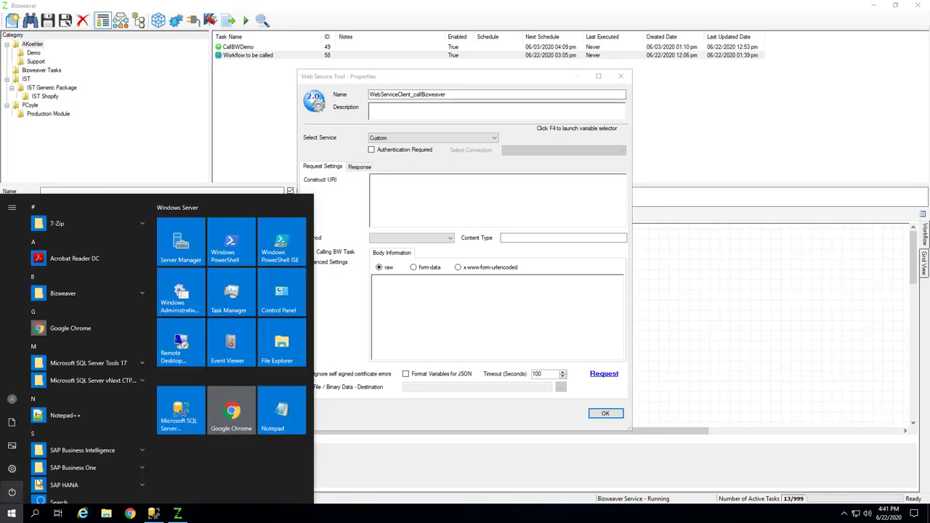
pyautogui.scroll(-5, 58, 450)
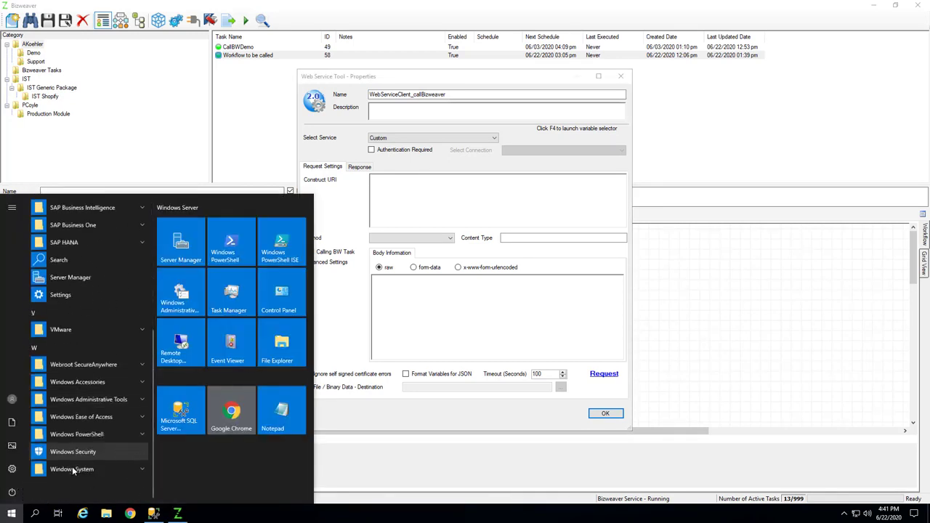
pyautogui.click(105, 399)
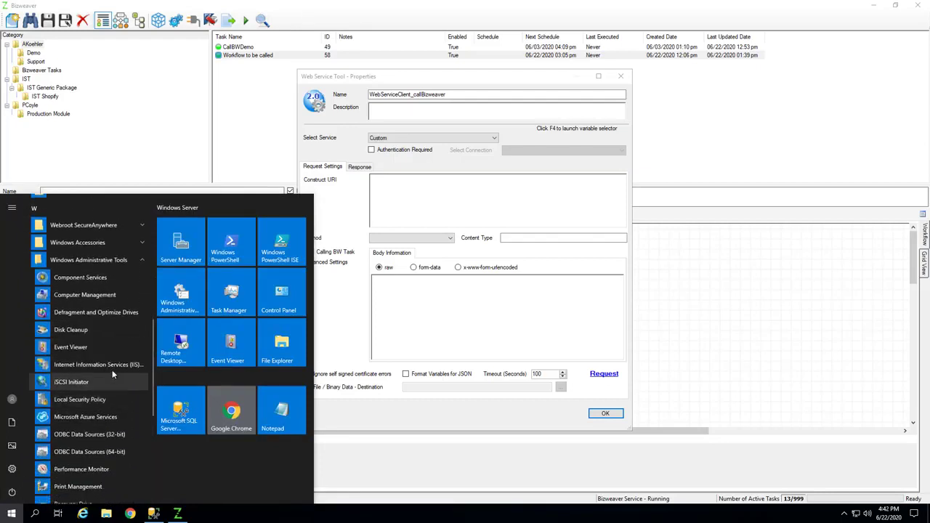
pyautogui.click(104, 364)
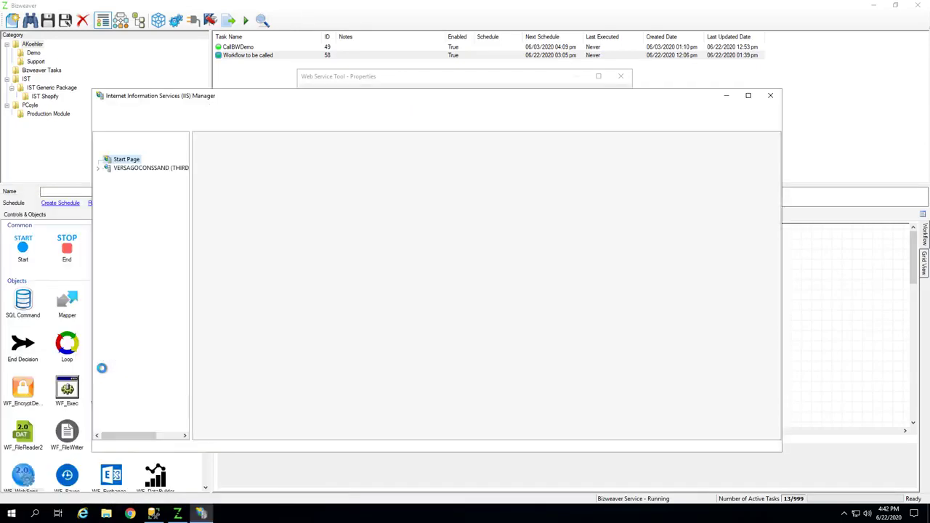
# Check the server name, the Versago site's port and its BWService application, and close IIS Manager
pyautogui.click(120, 168)
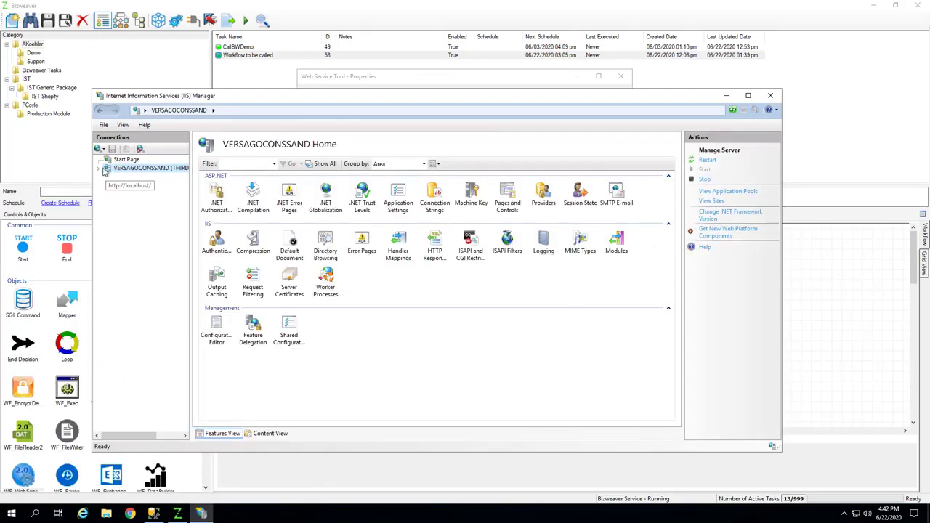
pyautogui.click(100, 169)
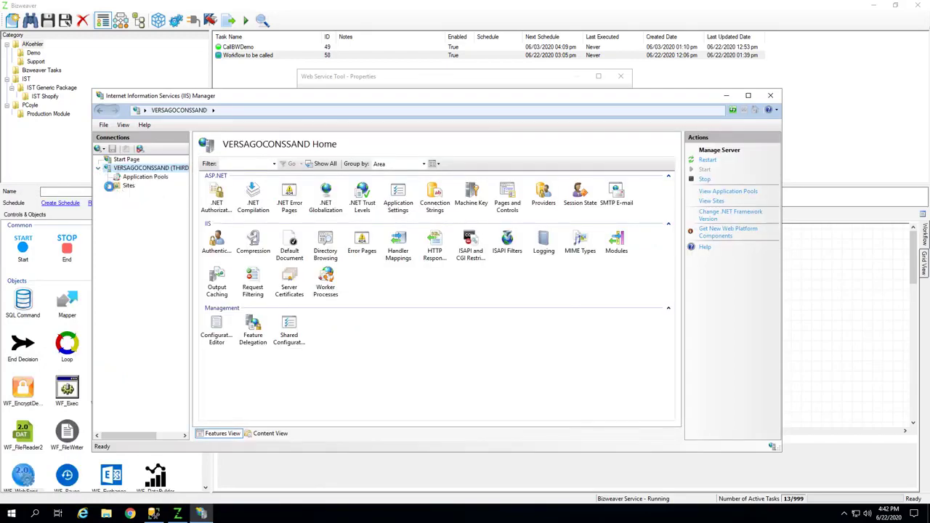
pyautogui.click(108, 186)
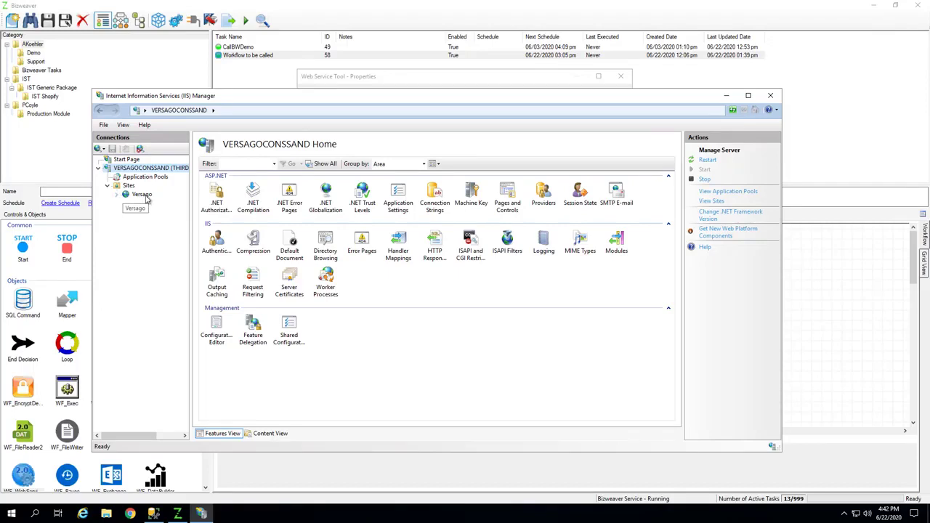
pyautogui.click(143, 195)
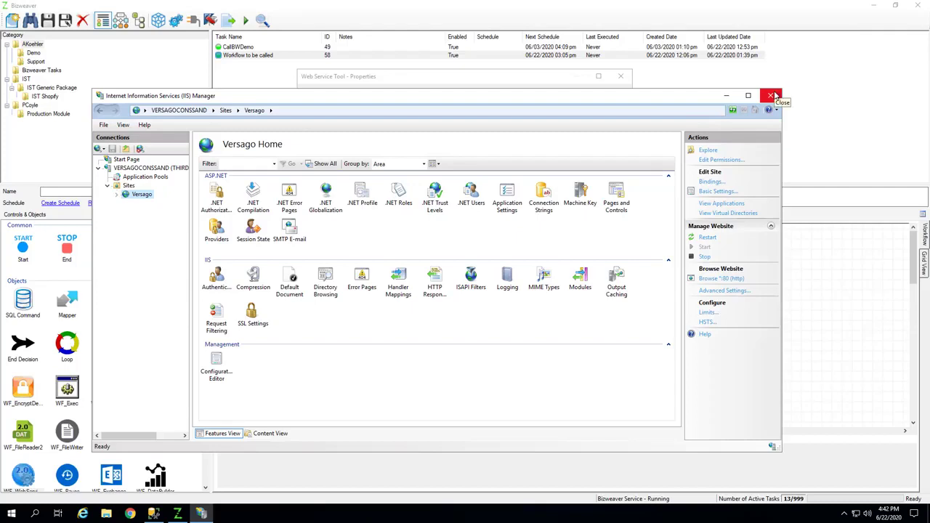
pyautogui.click(116, 195)
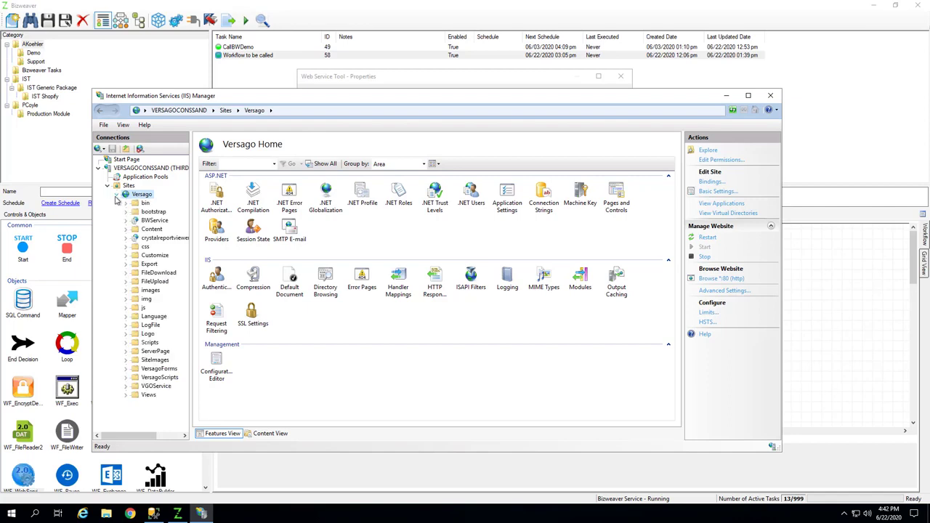
pyautogui.click(155, 220)
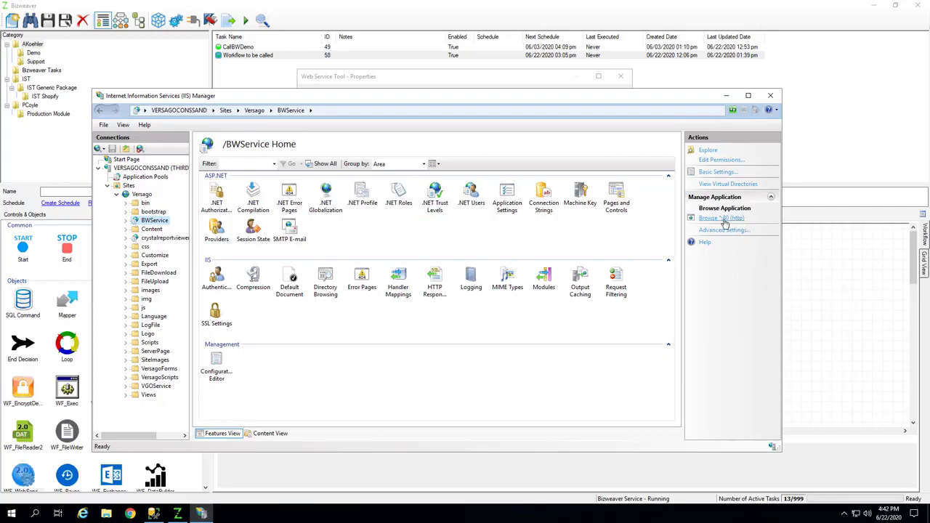
pyautogui.click(770, 95)
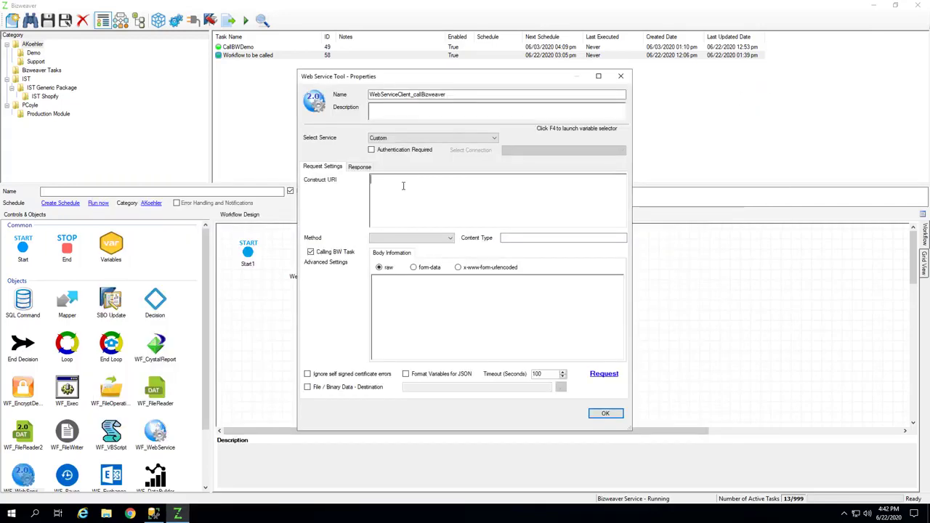
pyautogui.write('htt')
pyautogui.write('p://versagoconssa')
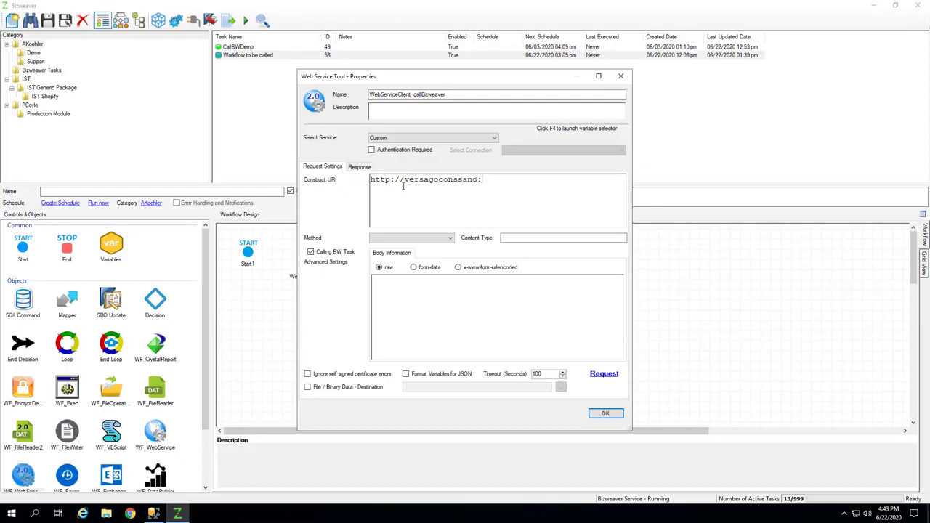
pyautogui.write('nd:80/BWService/api/workflow')
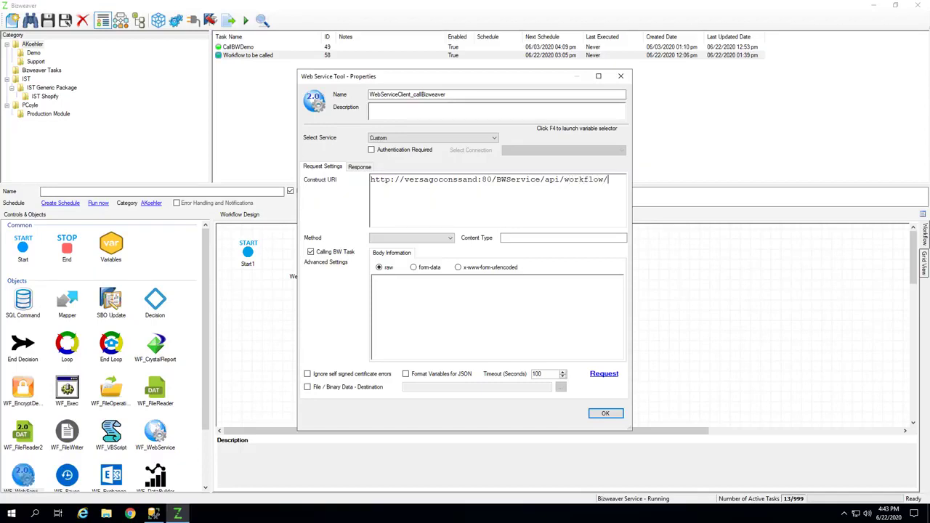
pyautogui.write('/InvokeWorkflow')
pyautogui.press('BackSpace')
pyautogui.press('BackSpace')
pyautogui.press('BackSpace')
pyautogui.write('Flow')
# Set the request method to POST and the content type to application/json
pyautogui.click(430, 239)
pyautogui.click(430, 250)
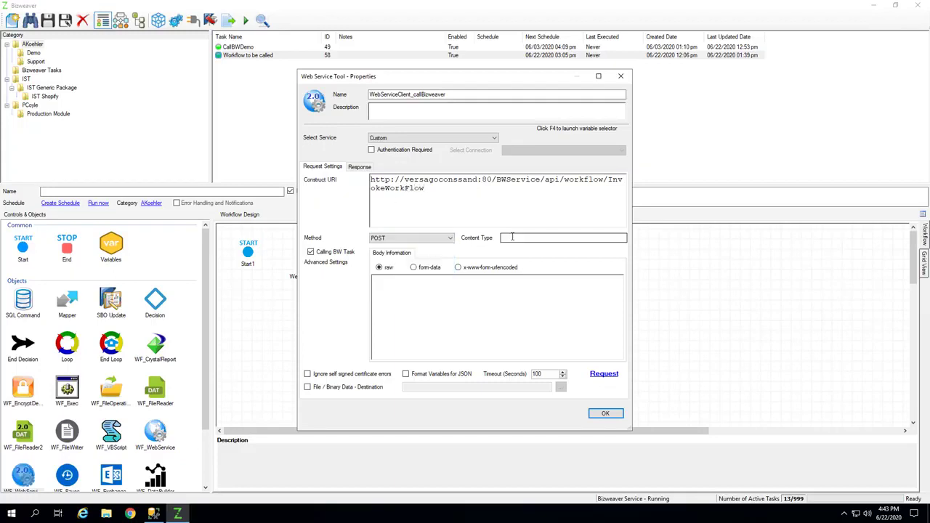
pyautogui.click(512, 237)
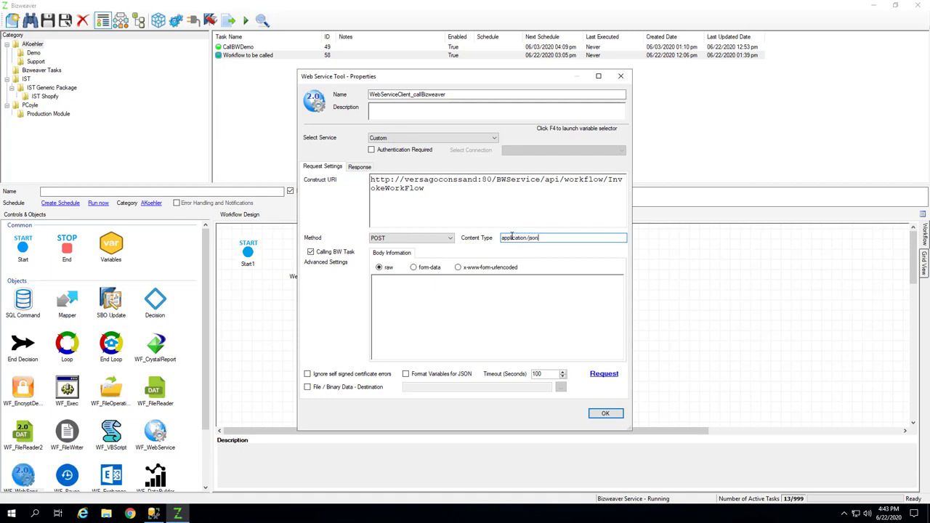
# Enter a raw JSON request body with pTaskID "58" and pArguments containing vgoRecNum "2"
pyautogui.click(442, 285)
pyautogui.moveTo(423, 78); pyautogui.dragTo(484, 68)
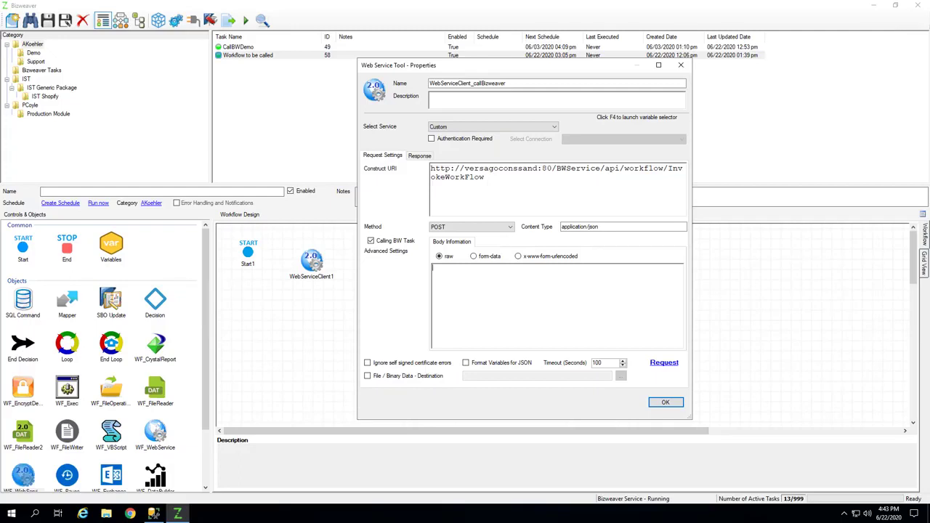
pyautogui.write('{ "pTaskID":"58", "pArguments":  {  "vgoRecNum":"2"} }')
# Review the task ID and the argument name and value in the request body
pyautogui.doubleClick(451, 273)
pyautogui.click(467, 274)
pyautogui.doubleClick(467, 274)
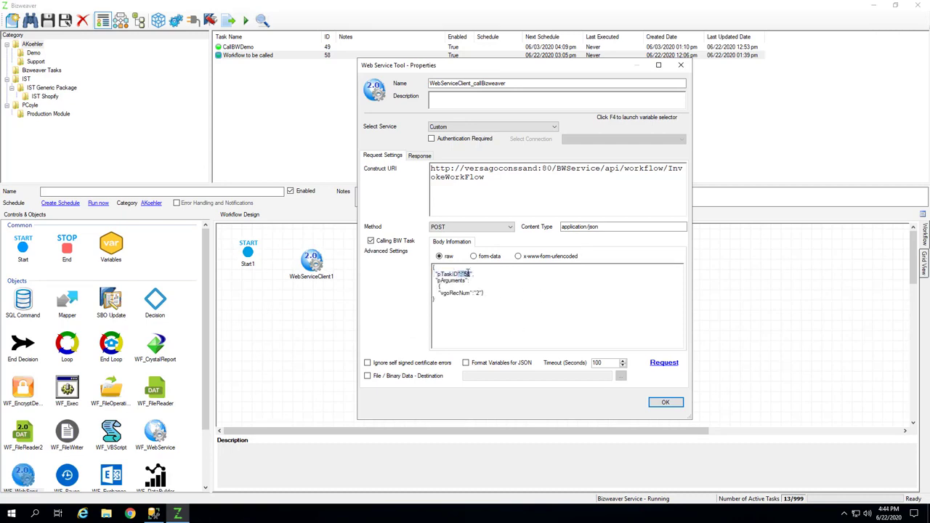
pyautogui.click(480, 278)
pyautogui.moveTo(437, 276); pyautogui.dragTo(444, 286)
pyautogui.click(443, 287)
pyautogui.click(474, 293)
pyautogui.moveTo(487, 294); pyautogui.dragTo(477, 294)
pyautogui.click(478, 293)
# Send the test request and examine the result fields in the response content
pyautogui.click(664, 364)
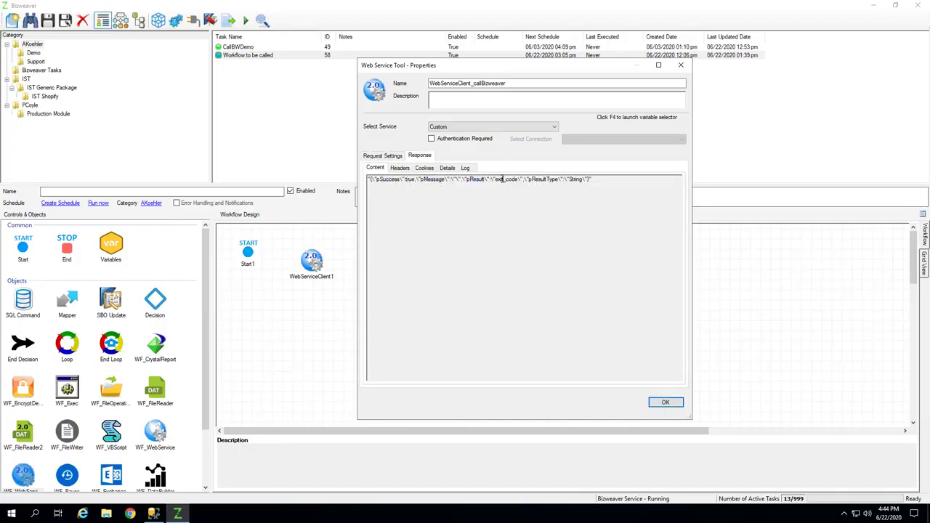
pyautogui.moveTo(538, 179); pyautogui.dragTo(573, 181)
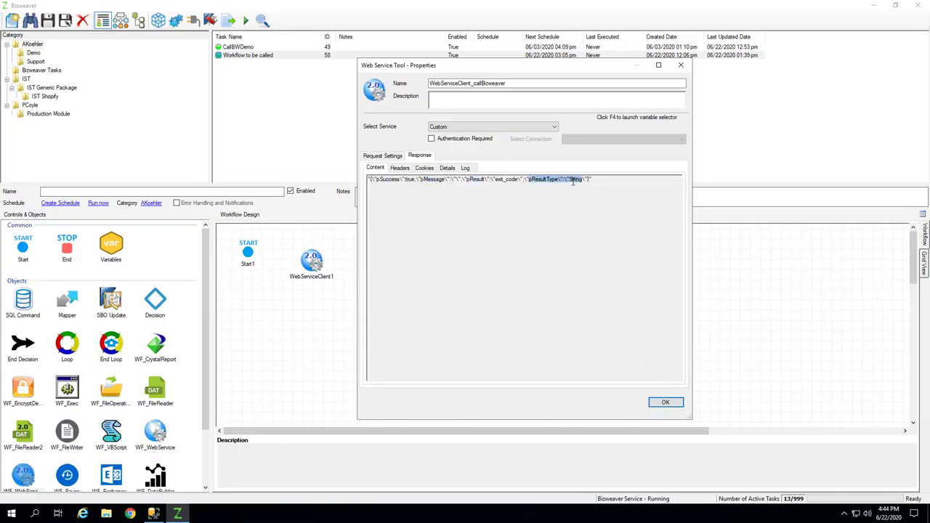
# Accept the web service properties, connect Start to the web service object and align it level with Start
pyautogui.click(670, 402)
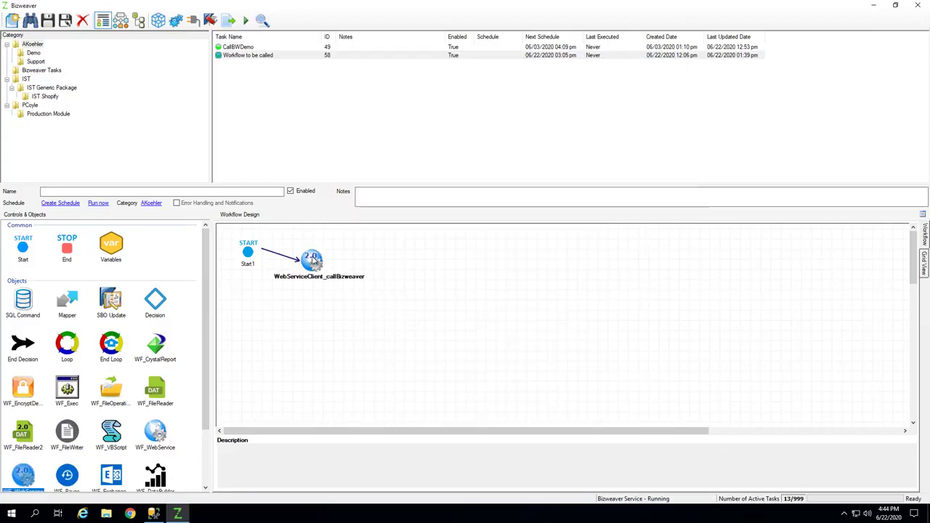
pyautogui.moveTo(313, 260)
pyautogui.mouseDown()
pyautogui.moveTo(303, 253)
pyautogui.moveTo(315, 252)
pyautogui.mouseUp()
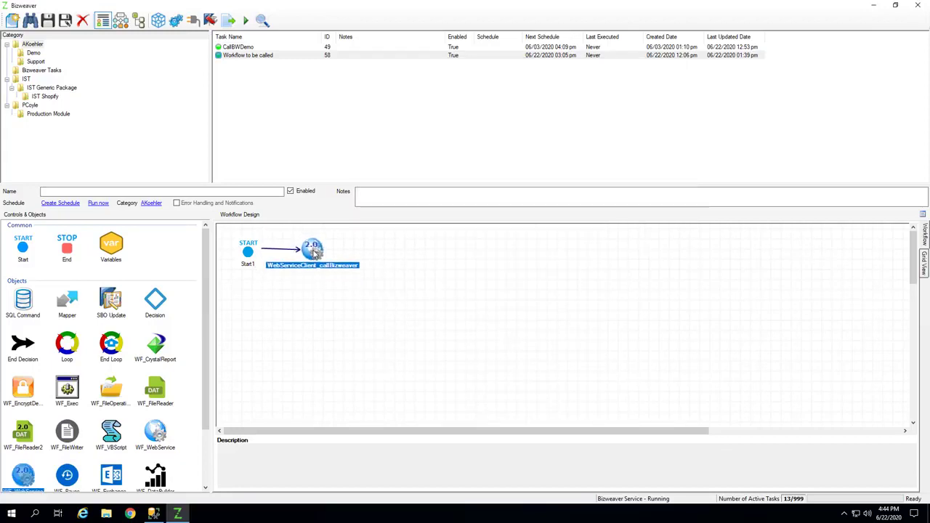
# Add an End object beside the web service object, connect the web service to it and align the two roughly level
pyautogui.rightClick(313, 251)
pyautogui.click(336, 266)
pyautogui.click(72, 251)
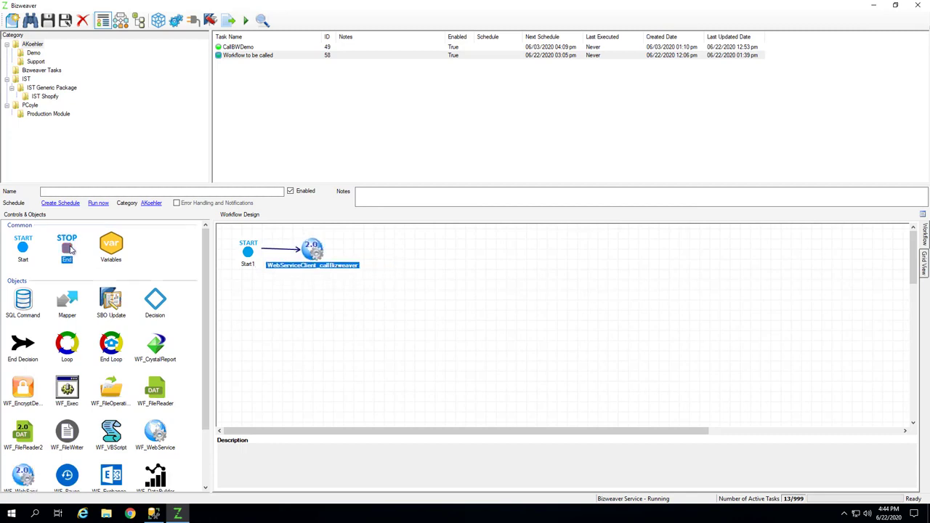
pyautogui.click(371, 252)
pyautogui.moveTo(379, 260); pyautogui.dragTo(380, 245)
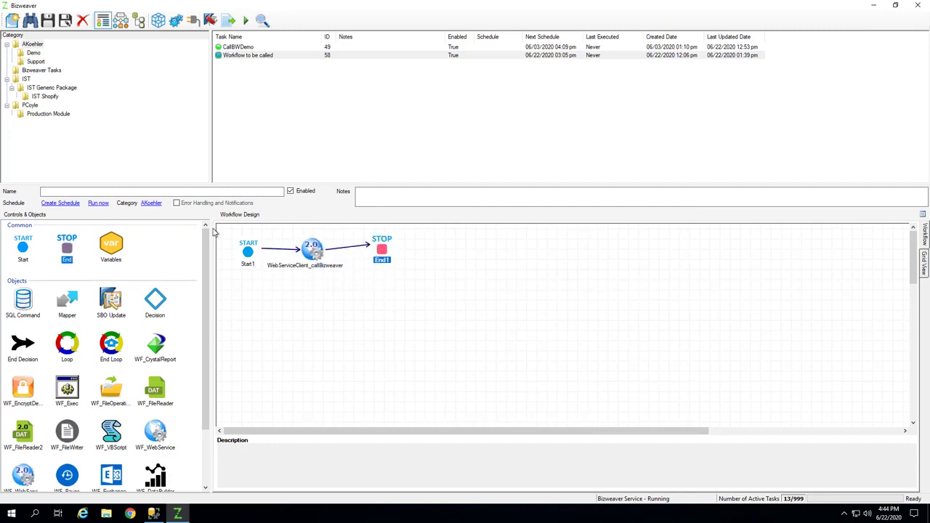
# Name the workflow CallBW, save it as a task and dismiss the save progress report
pyautogui.click(125, 193)
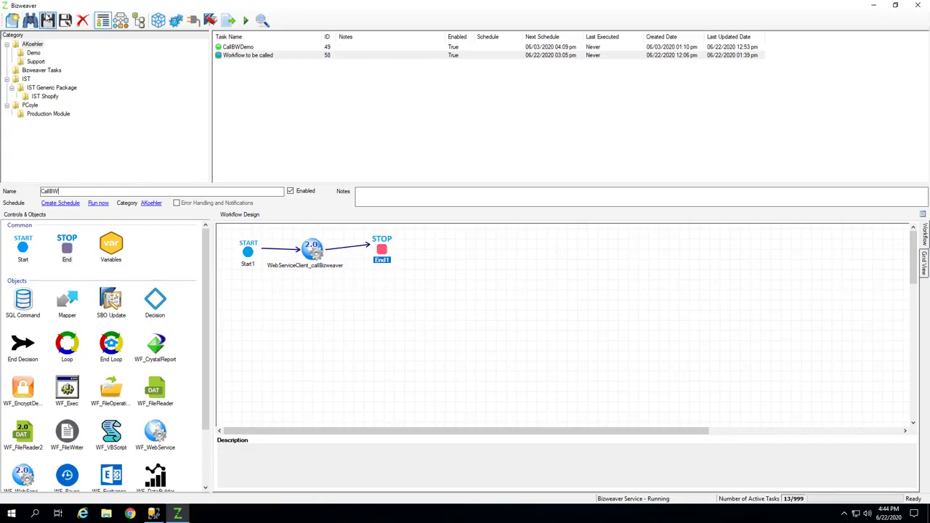
pyautogui.click(30, 21)
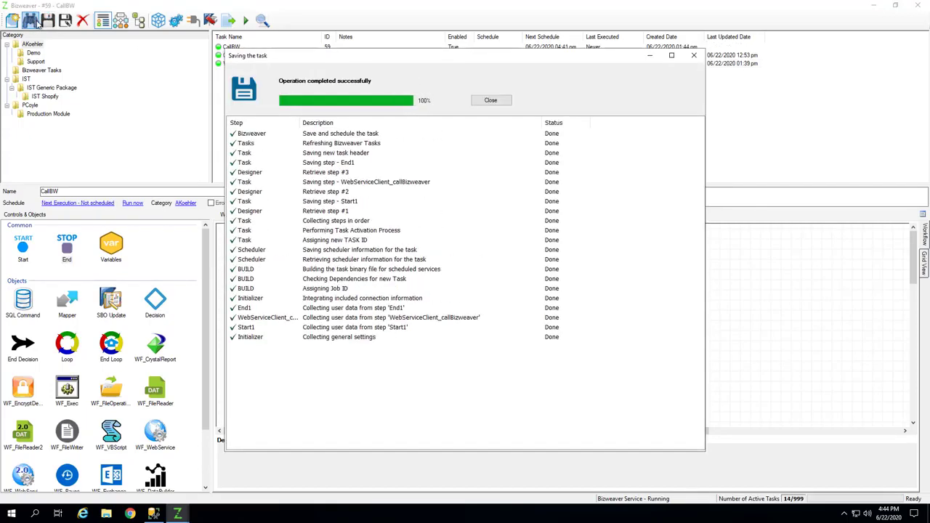
pyautogui.click(481, 103)
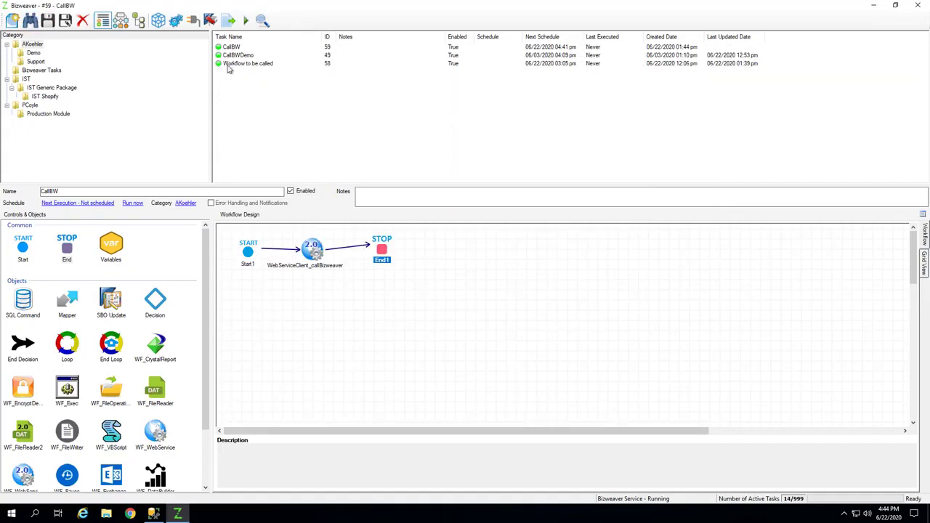
# Load the task "Workflow to be called" and review the variable name and default value in its Variables_Init object
pyautogui.click(251, 64)
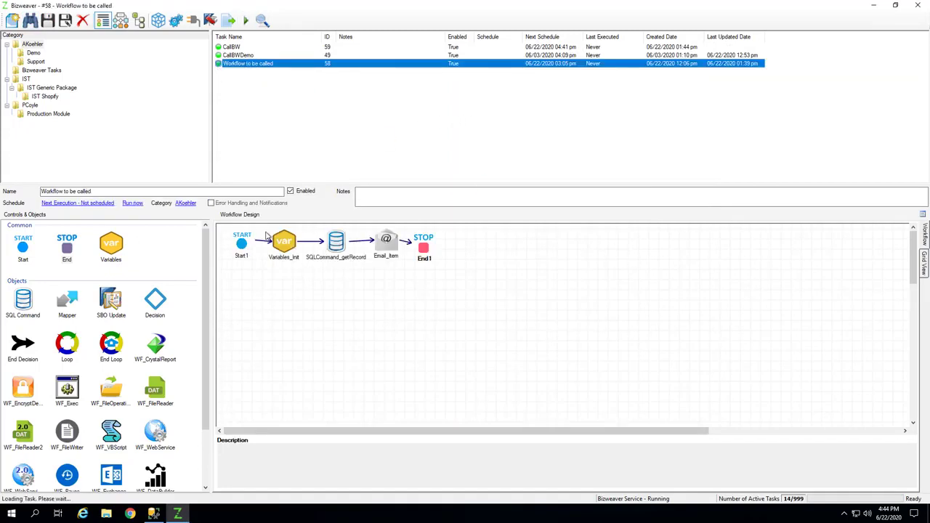
pyautogui.doubleClick(285, 244)
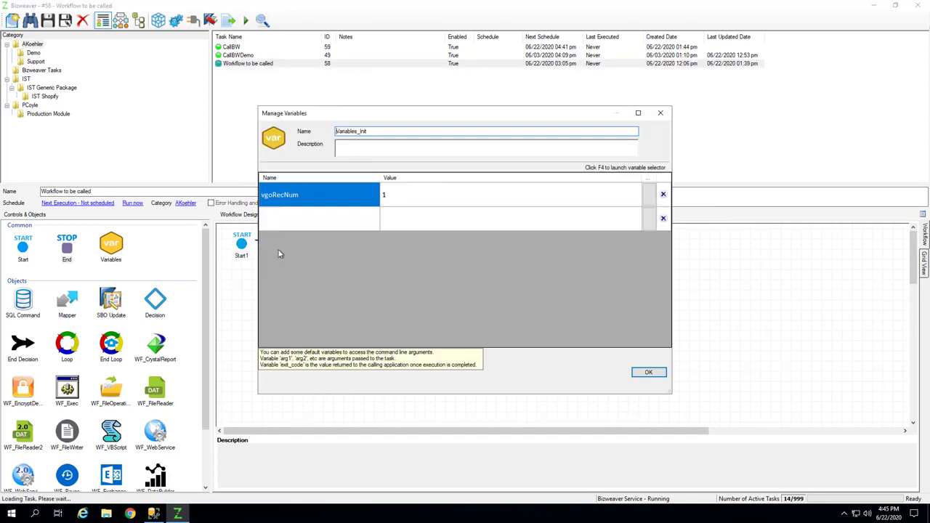
pyautogui.click(295, 195)
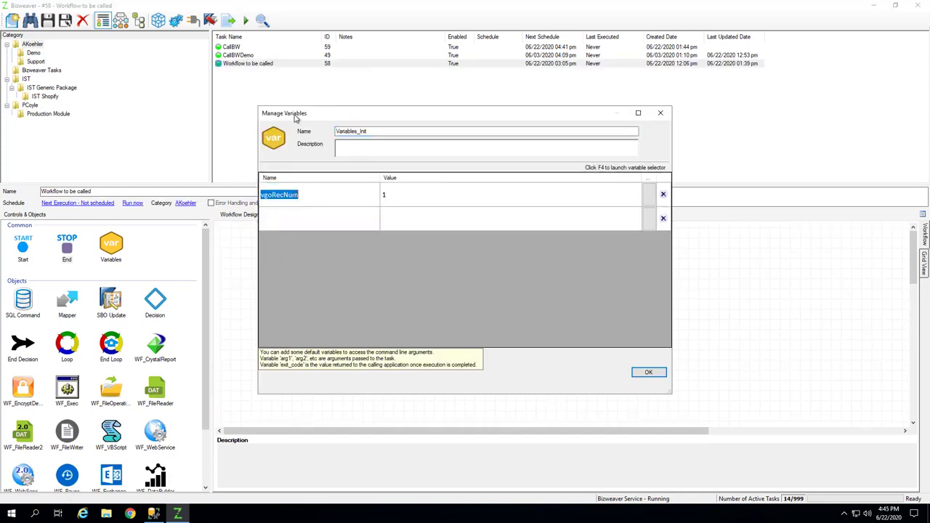
pyautogui.moveTo(295, 115); pyautogui.dragTo(381, 201)
pyautogui.moveTo(368, 280); pyautogui.dragTo(346, 286)
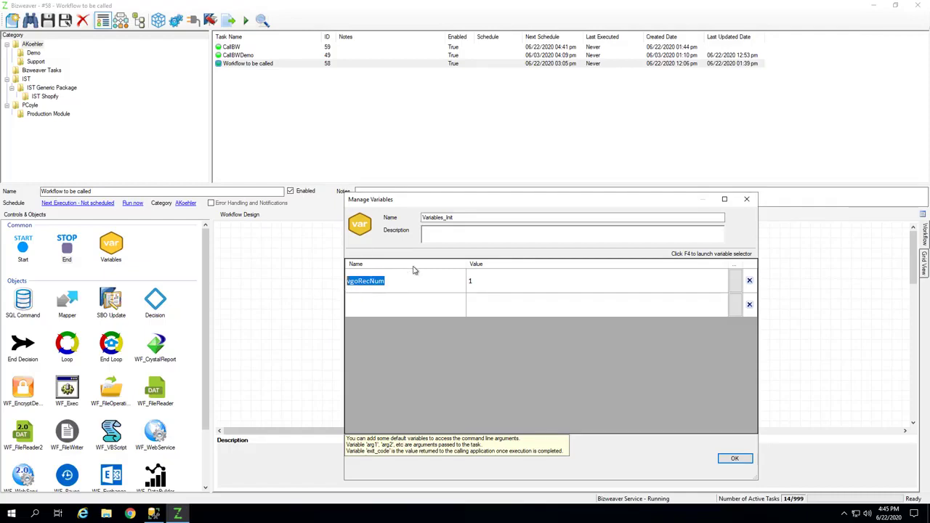
pyautogui.click(485, 282)
pyautogui.click(743, 459)
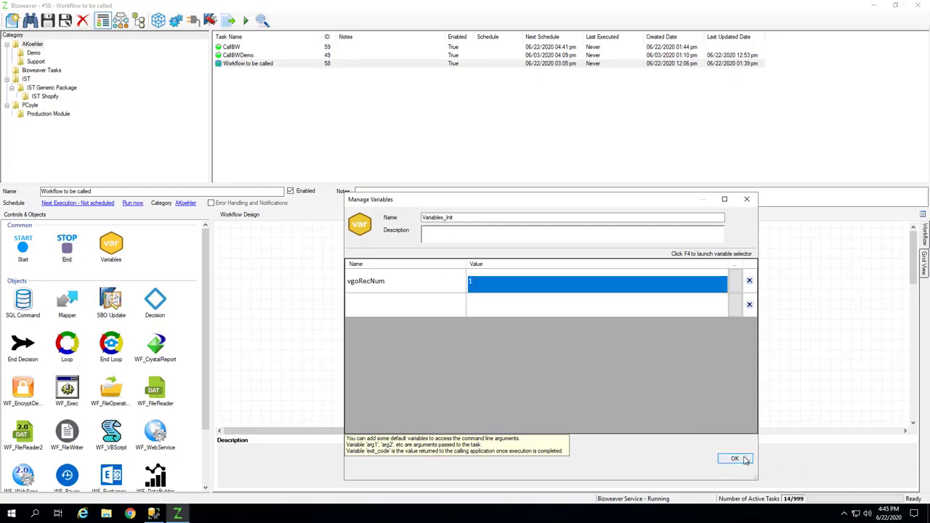
# Review the SQLCommand_getRecord query on IST_Items, including its where condition on the vgoRecNum workflow variable
pyautogui.doubleClick(340, 238)
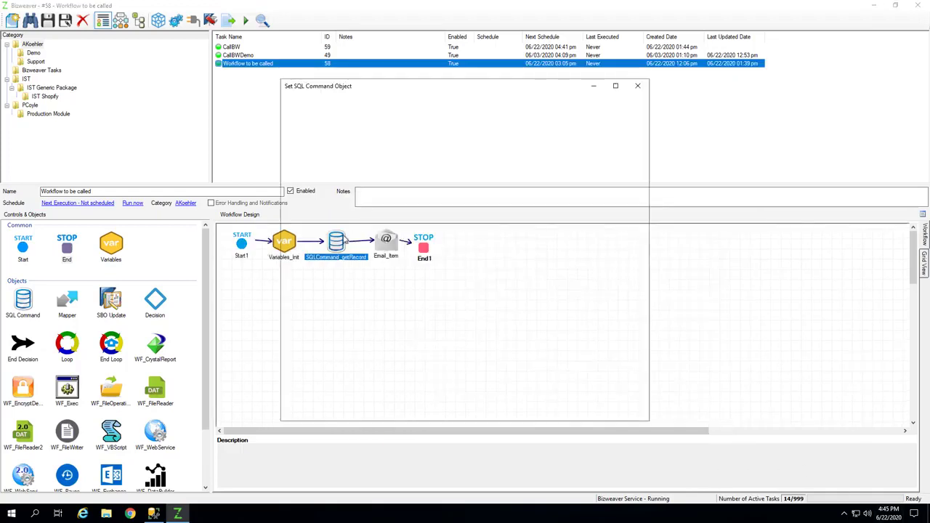
pyautogui.moveTo(553, 226); pyautogui.dragTo(429, 230)
pyautogui.click(396, 213)
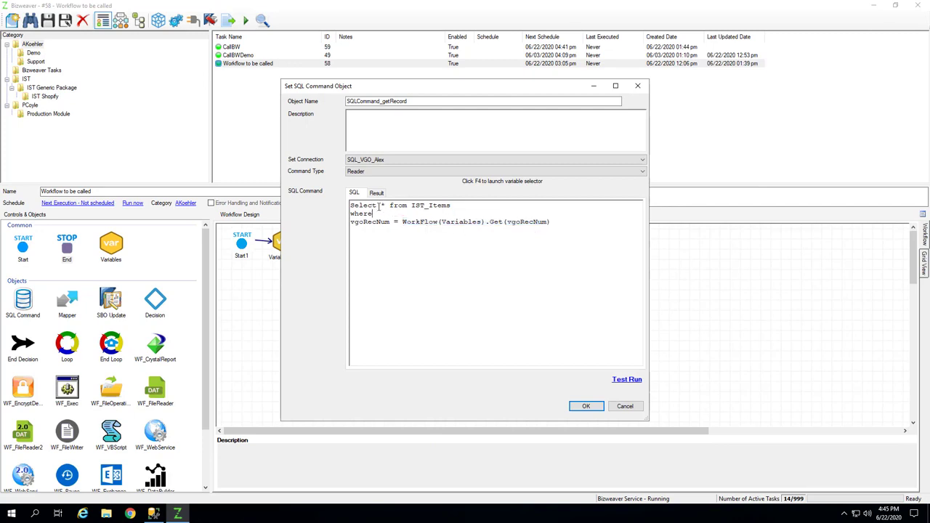
pyautogui.moveTo(404, 222); pyautogui.dragTo(520, 227)
pyautogui.click(522, 229)
pyautogui.click(585, 406)
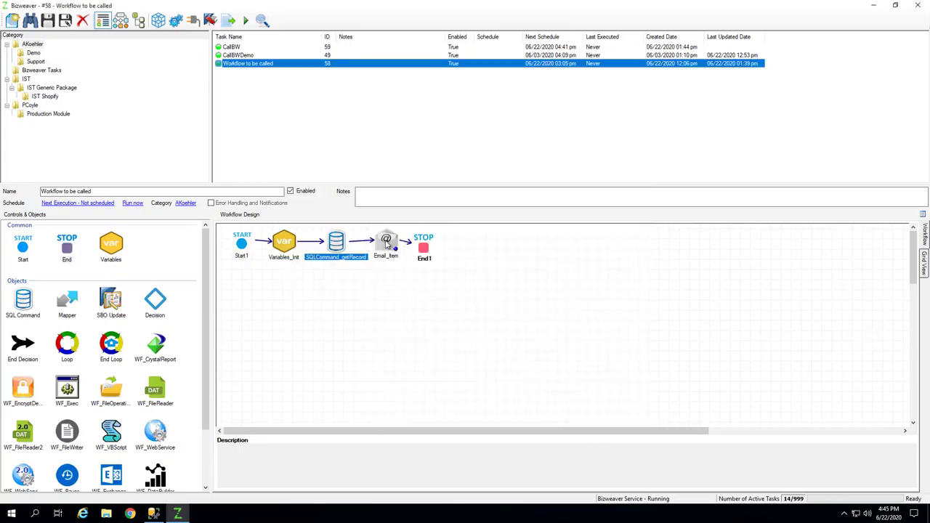
# Review the HTML message in the Email_Item settings and select the "Item - Item" table
pyautogui.doubleClick(386, 244)
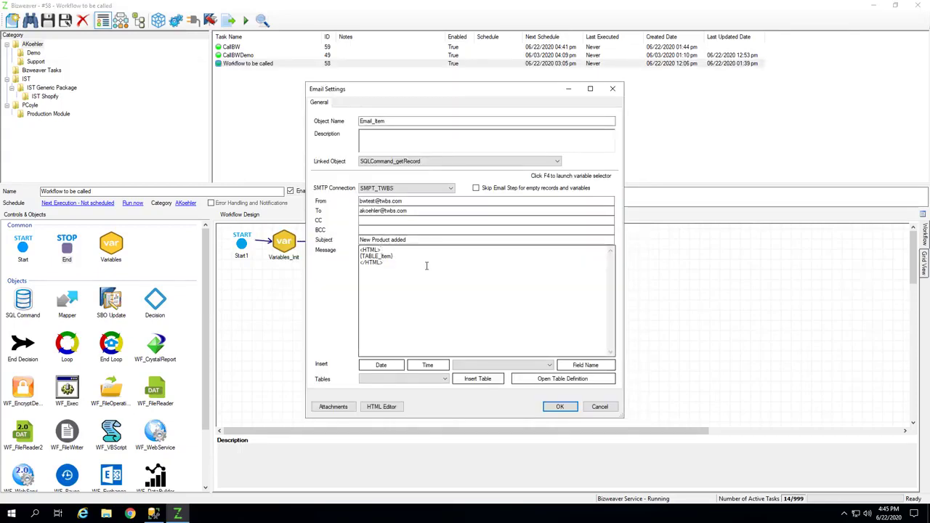
pyautogui.moveTo(382, 251); pyautogui.dragTo(376, 249)
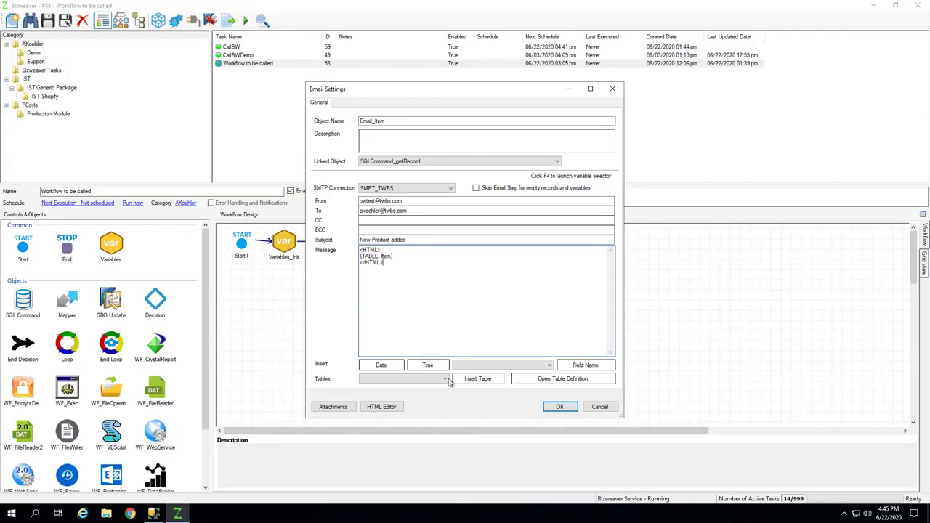
pyautogui.click(414, 380)
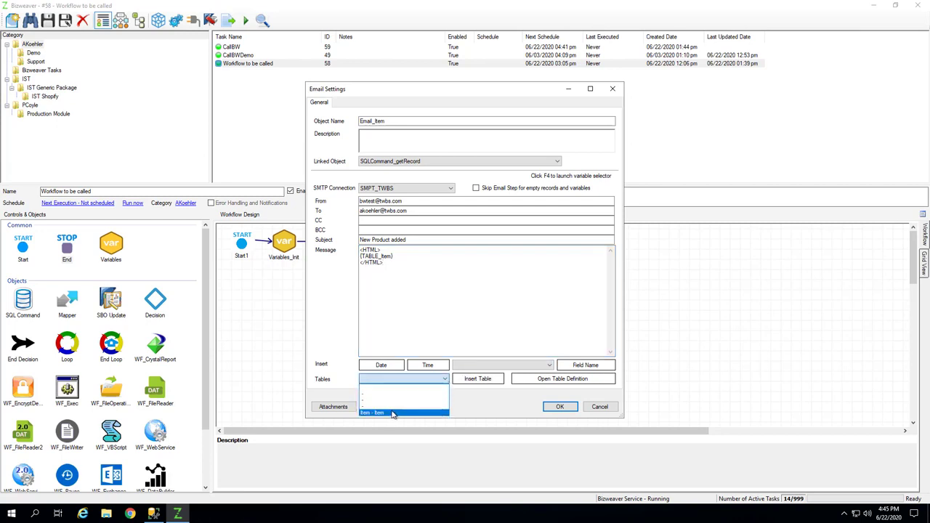
pyautogui.click(393, 412)
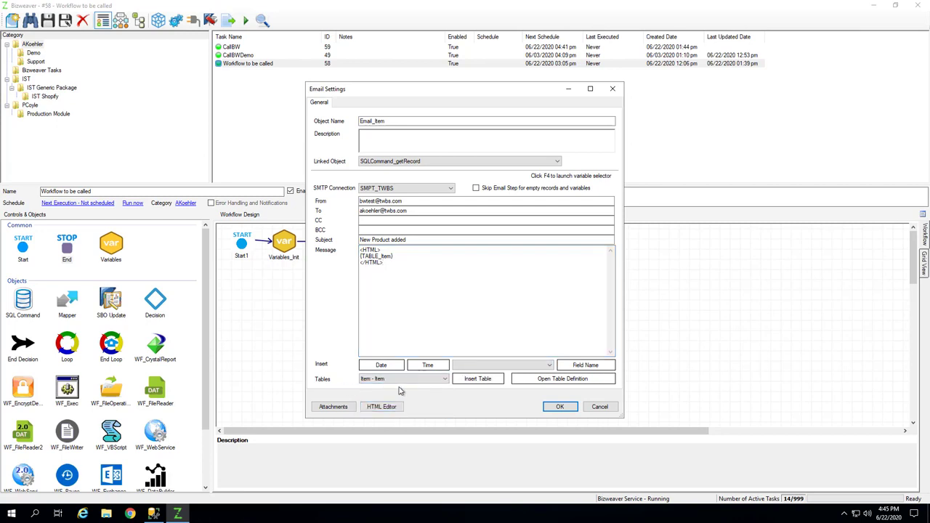
# Examine the Item table's layout definition and its placeholder in the message body, and accept the email settings
pyautogui.click(571, 382)
pyautogui.click(551, 383)
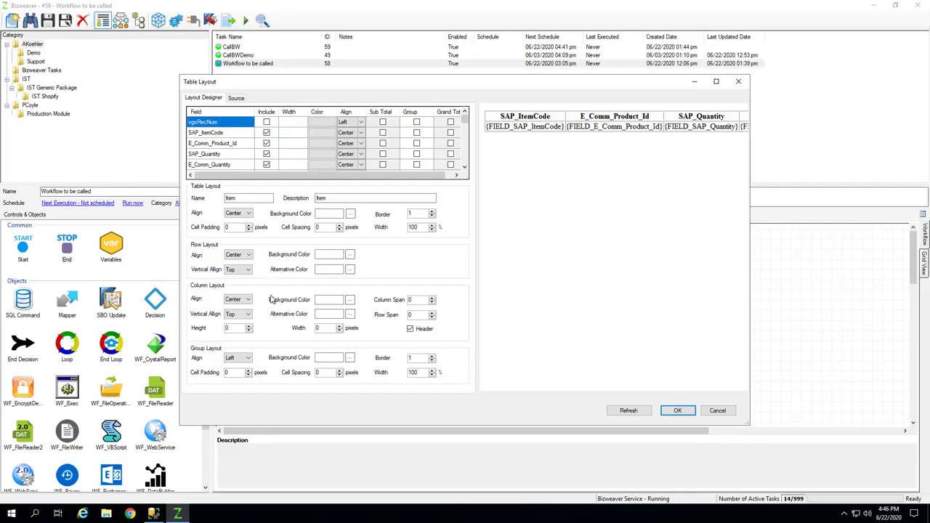
pyautogui.click(687, 416)
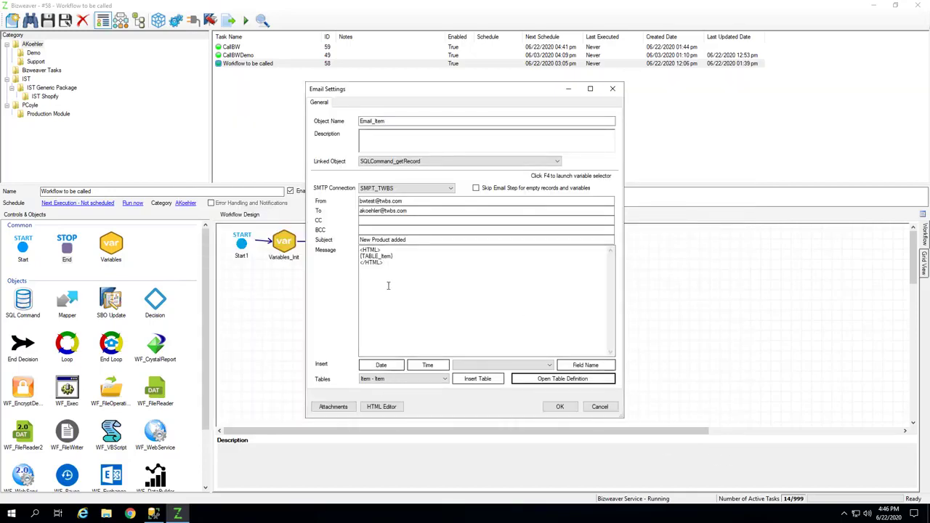
pyautogui.click(478, 379)
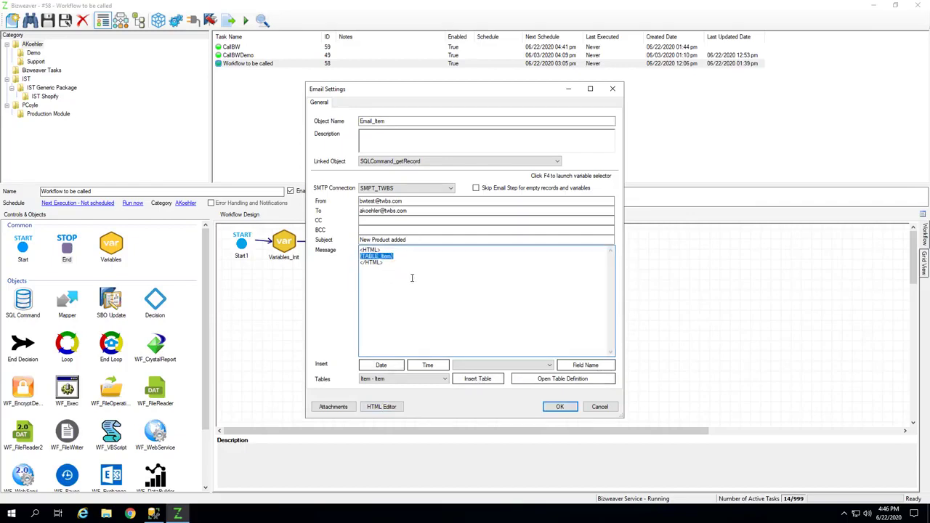
pyautogui.click(560, 407)
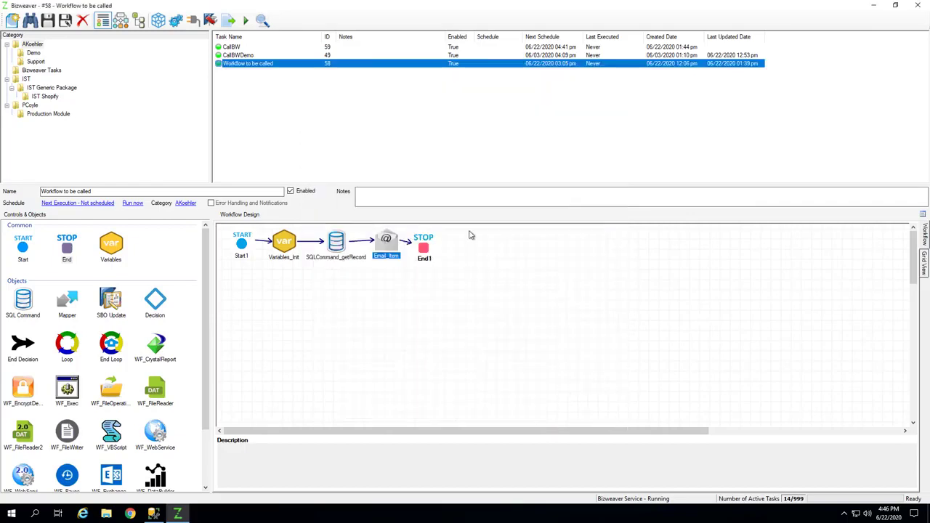
# Switch to the received "New Product added" email in Outlook, examine its item table and minimize the message
pyautogui.hotkey('alt', 'Tab')
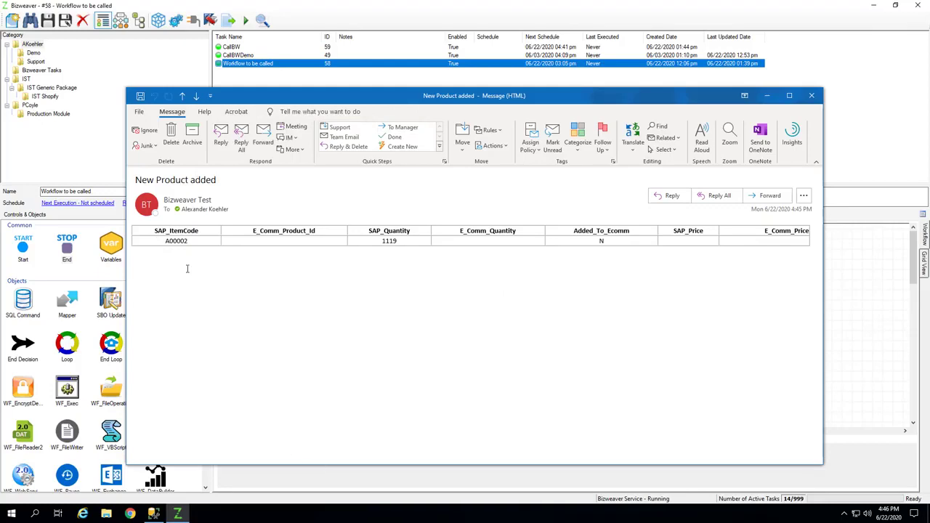
pyautogui.moveTo(153, 231); pyautogui.dragTo(234, 248)
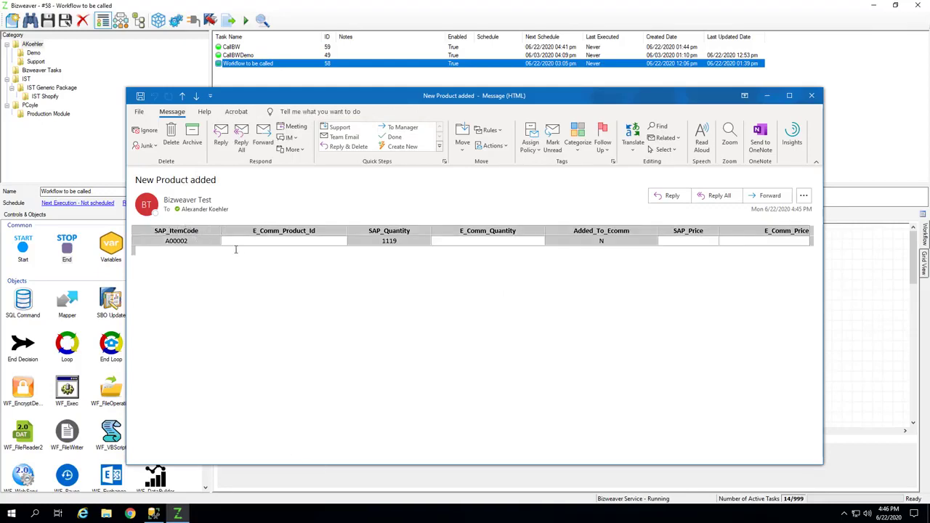
pyautogui.click(166, 241)
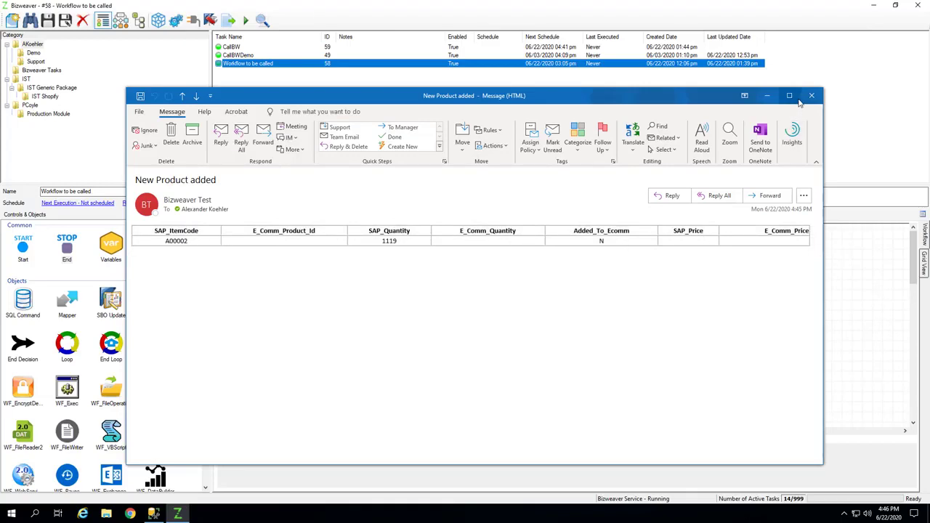
pyautogui.click(767, 97)
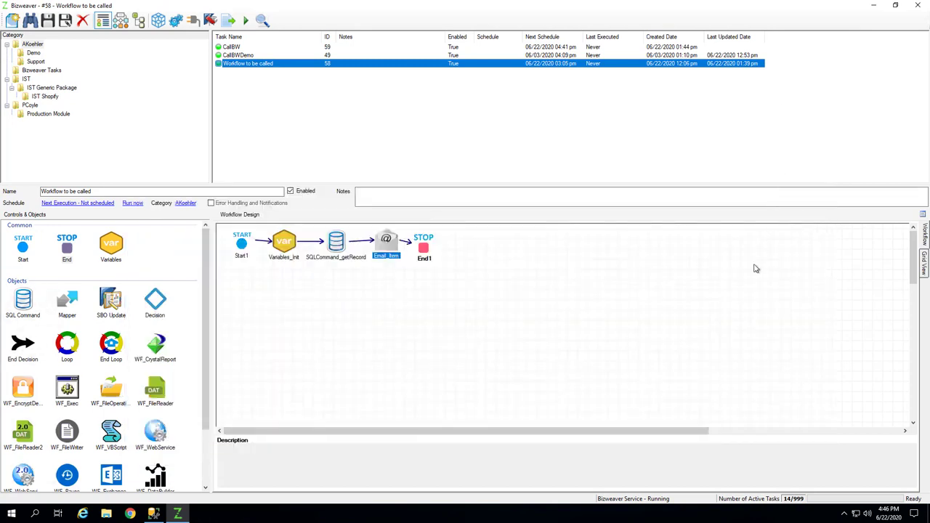